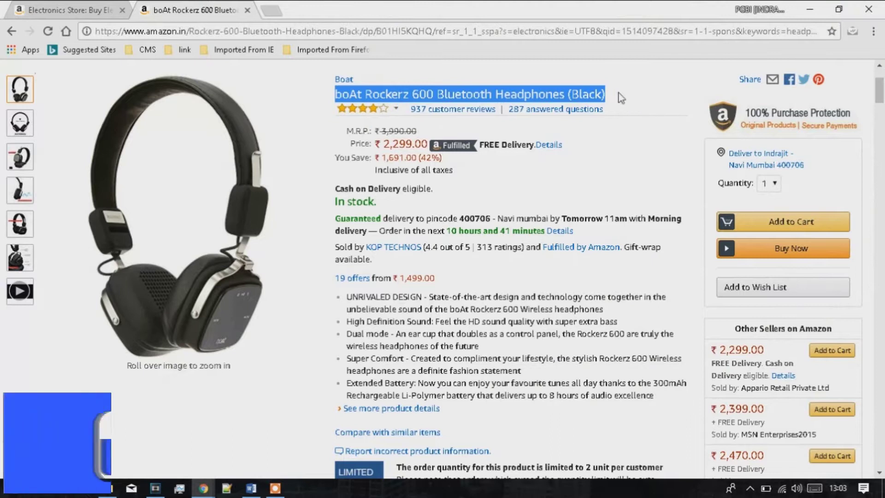
# - Highlight the 2,299.00 price and the 1,691.00 savings figure on the Amazon headphone page
pyautogui.moveTo(380, 134)
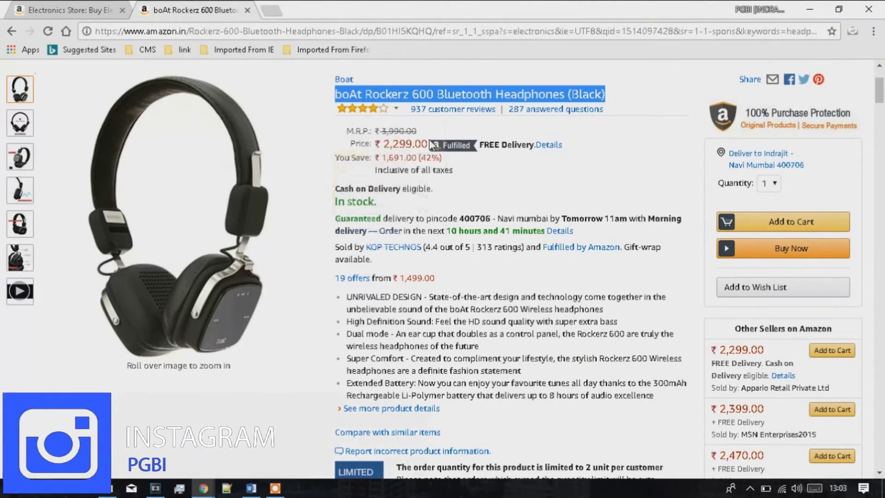
pyautogui.moveTo(421, 143); pyautogui.dragTo(384, 145)
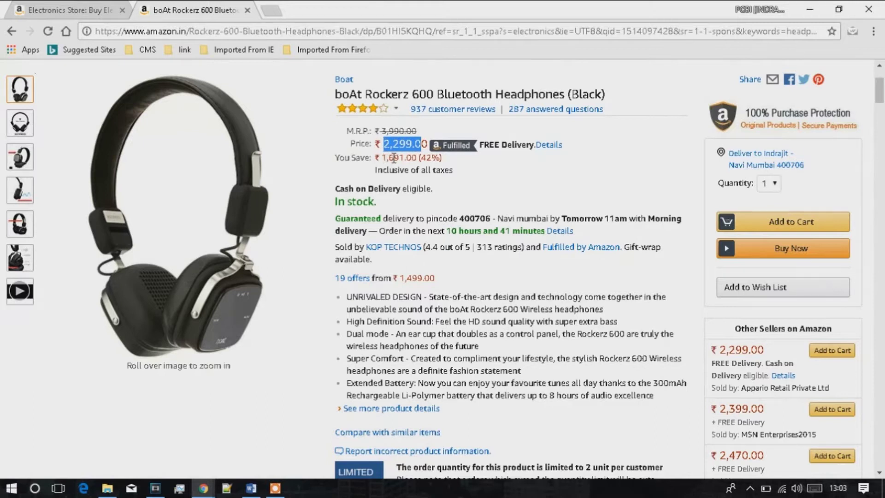
pyautogui.moveTo(418, 158); pyautogui.dragTo(382, 159)
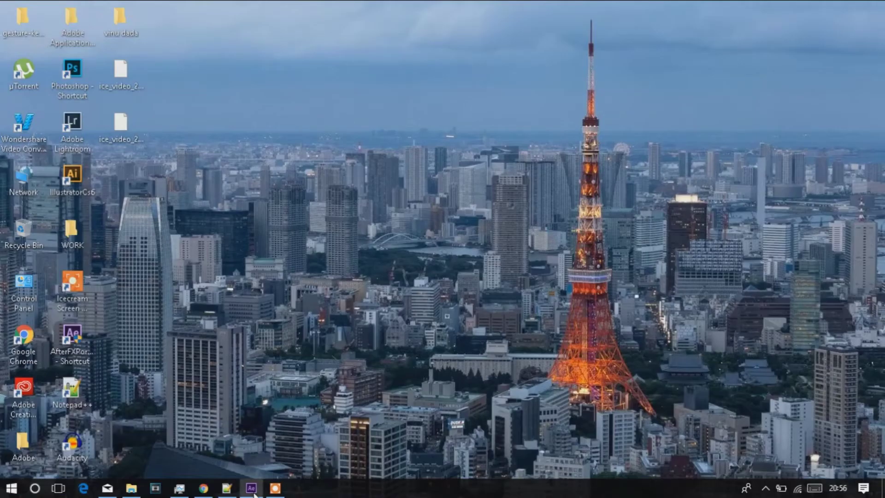
# - Bring After Effects to the front and start a new empty project
pyautogui.click(251, 489)
pyautogui.click(10, 22)
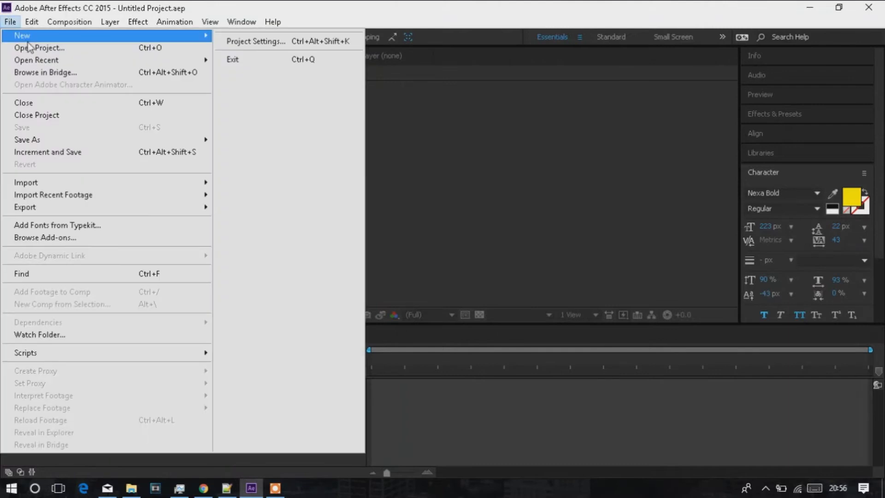
pyautogui.moveTo(74, 37)
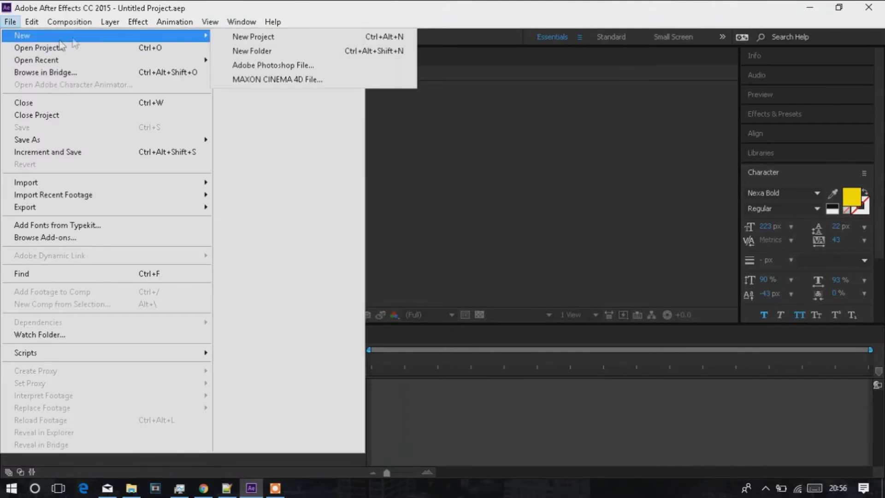
pyautogui.click(253, 37)
# - Create a new 1280×720, 29.97 fps, 10-second composition named Comp 1
pyautogui.click(69, 22)
pyautogui.click(74, 36)
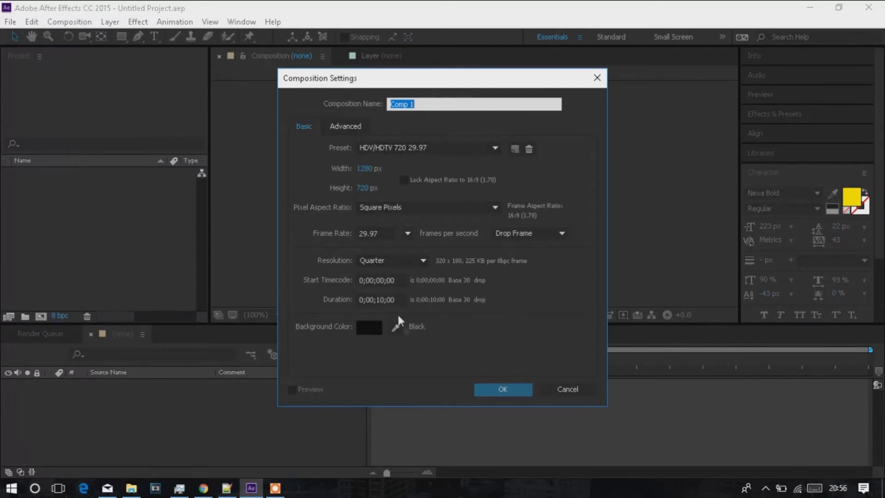
pyautogui.click(483, 389)
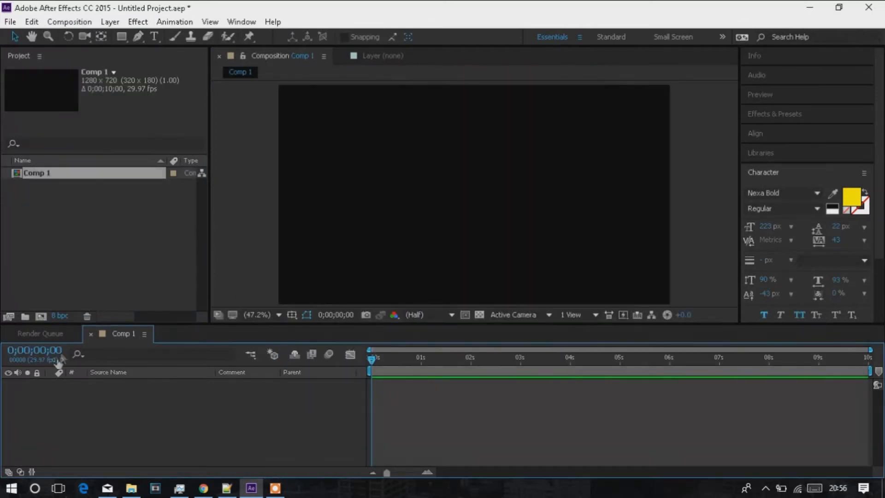
# - Import Animation Reference - Walk 1.mp4, add it to Comp 1, and scrub to the walker's entrance
pyautogui.rightClick(66, 203)
pyautogui.moveTo(162, 272)
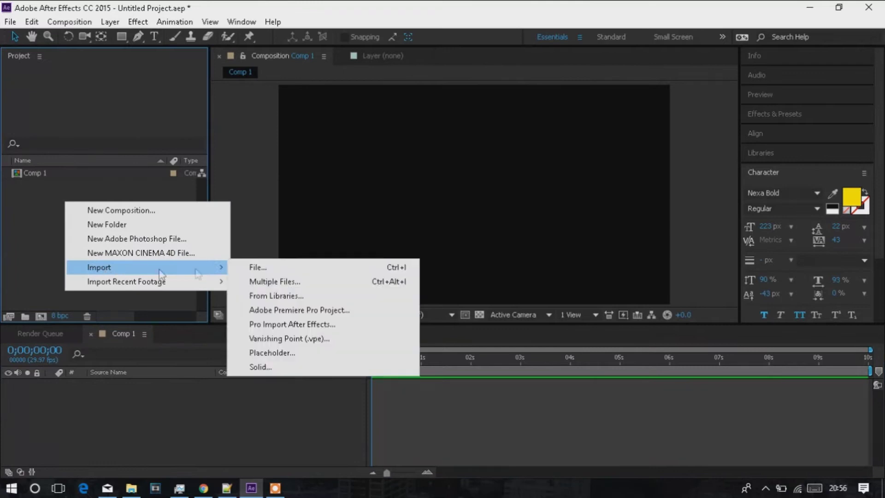
pyautogui.click(255, 272)
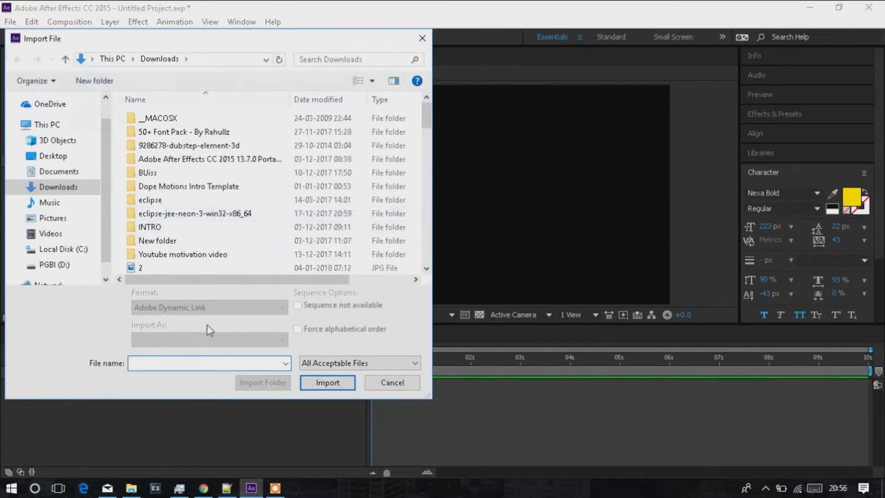
pyautogui.write('anim')
pyautogui.press('Down')
pyautogui.press('Return')
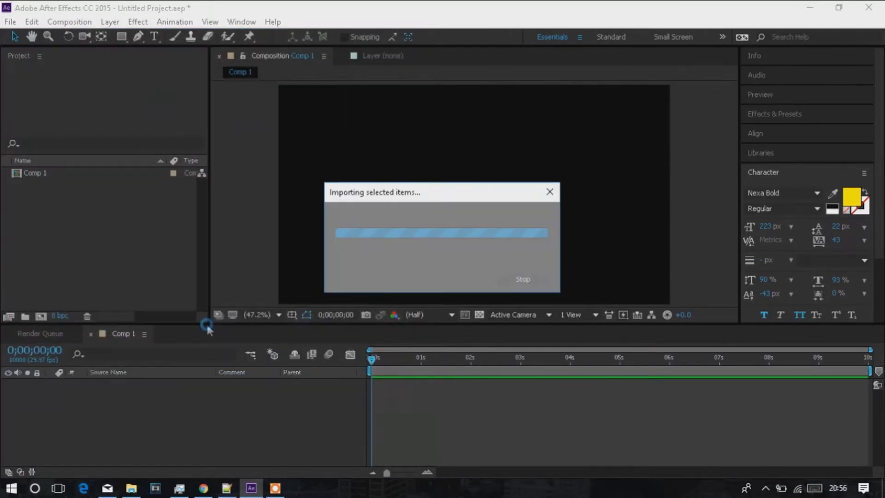
pyautogui.moveTo(150, 174); pyautogui.dragTo(168, 391)
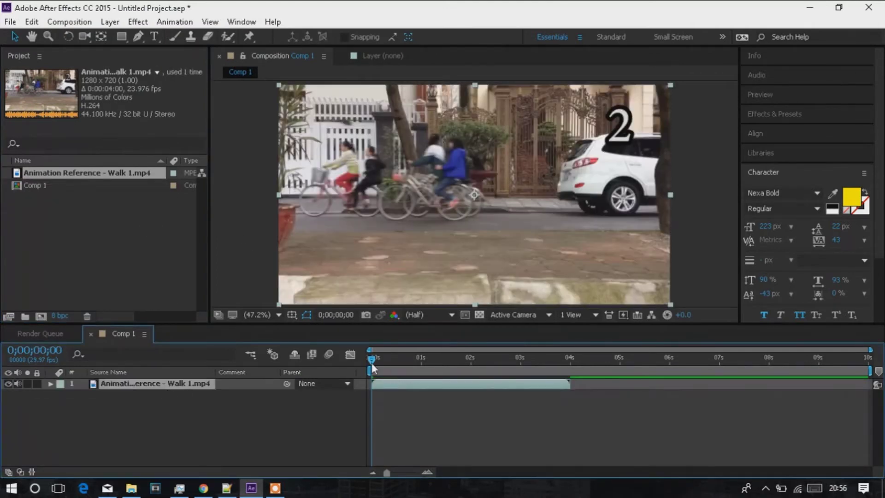
pyautogui.moveTo(383, 361); pyautogui.dragTo(435, 380)
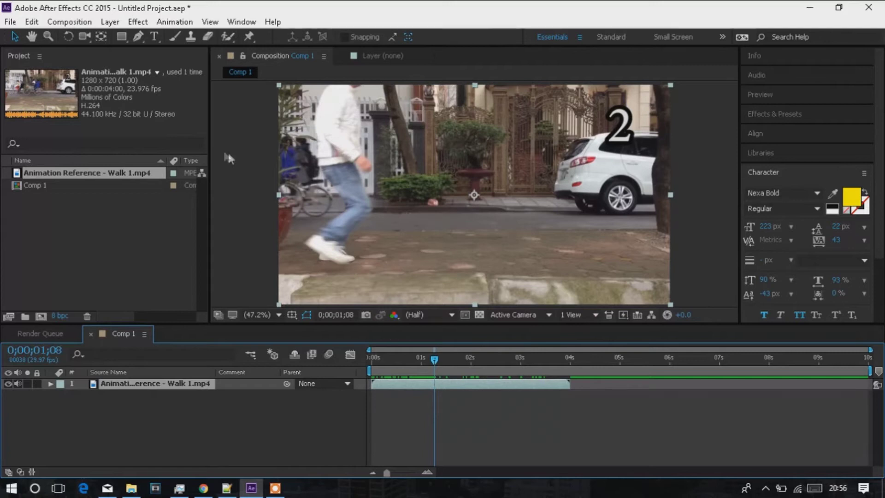
# - Add a 'sanam' text layer, shrink it to 199 px, and move it left and down over the footage
pyautogui.click(154, 36)
pyautogui.click(381, 172)
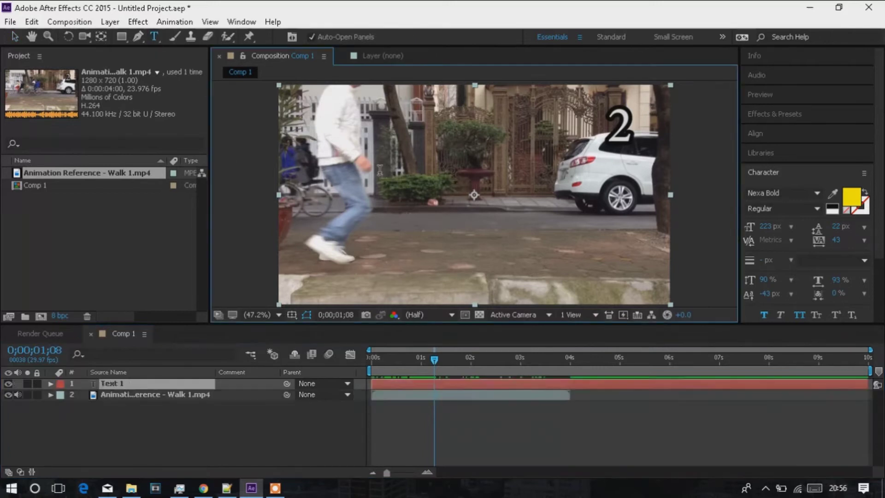
pyautogui.write('sanam')
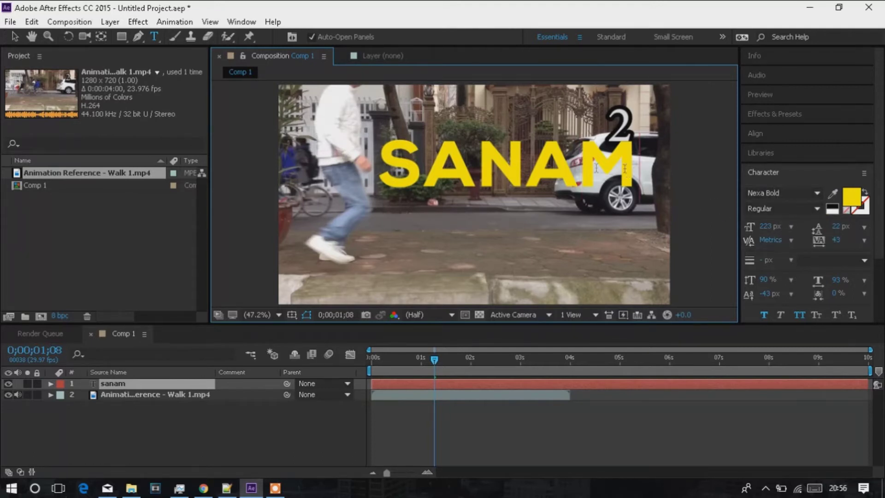
pyautogui.doubleClick(596, 167)
pyautogui.click(749, 224)
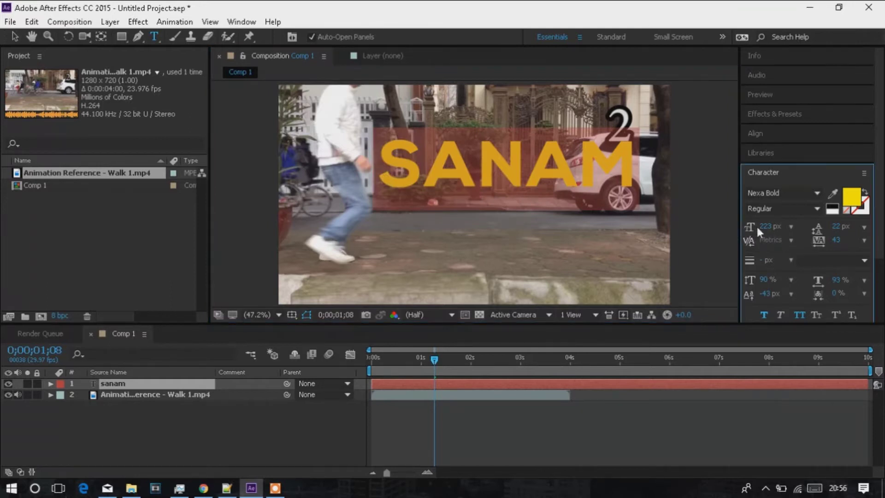
pyautogui.moveTo(755, 225); pyautogui.dragTo(752, 226)
pyautogui.moveTo(525, 229); pyautogui.dragTo(486, 240)
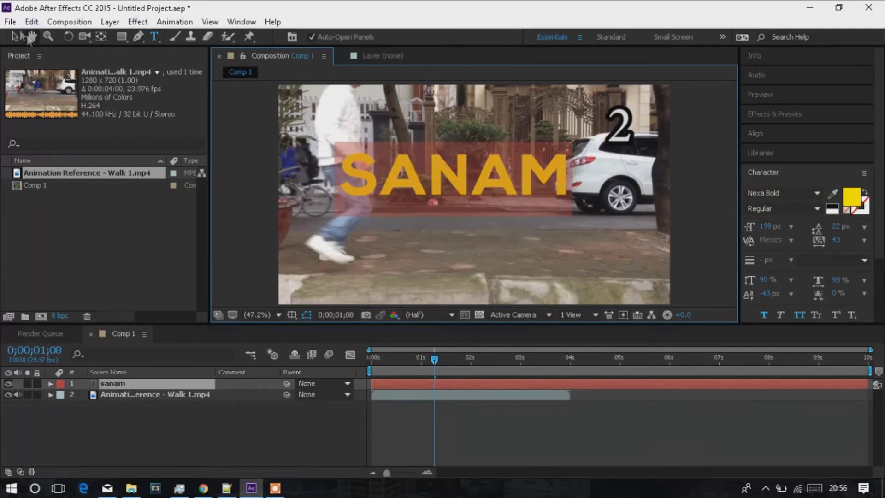
# - Draw a closed mask on the text layer, traced along the walking person's leg
pyautogui.click(139, 37)
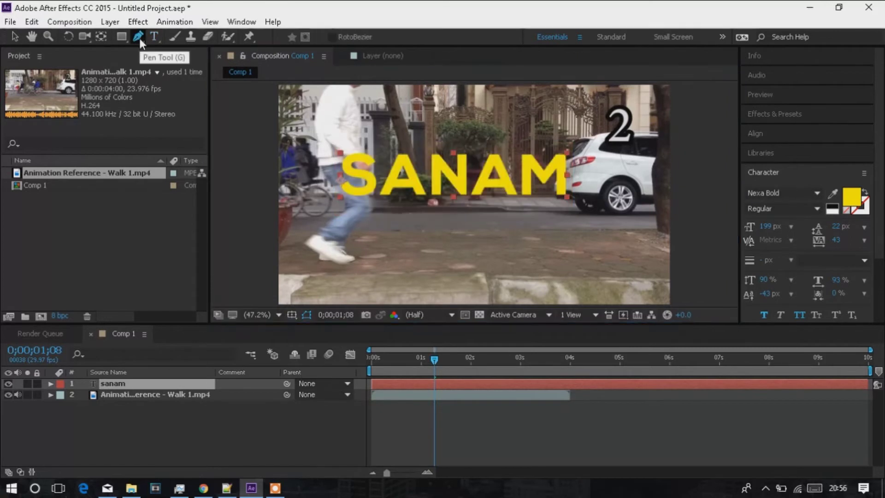
pyautogui.click(265, 109)
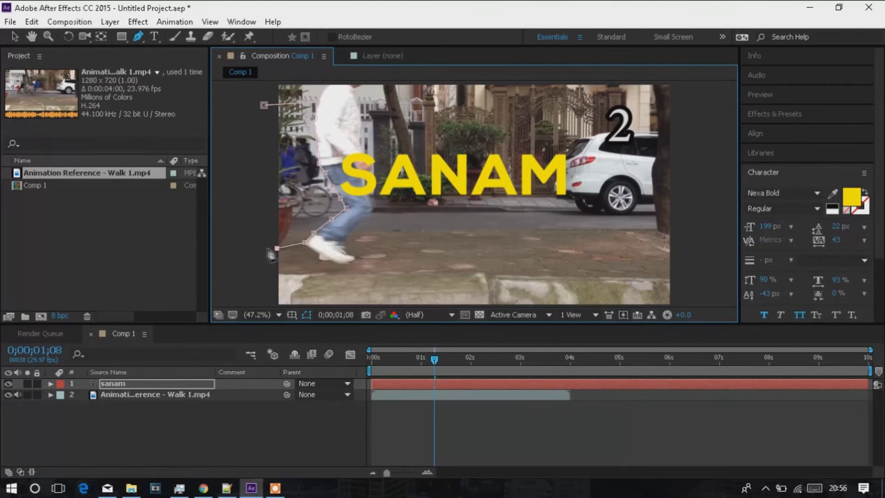
pyautogui.click(264, 105)
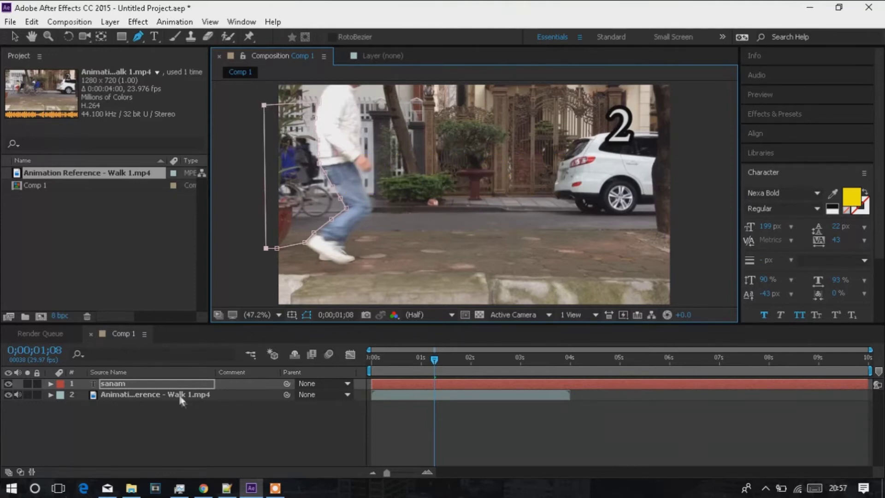
# - Set the first Mask Path keyframe on the sanam layer at 0;00;01;08
pyautogui.click(166, 382)
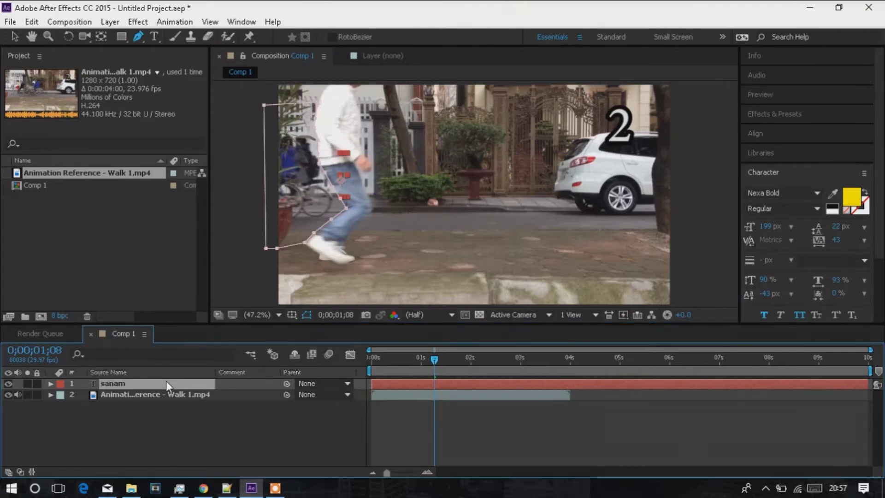
pyautogui.press('m')
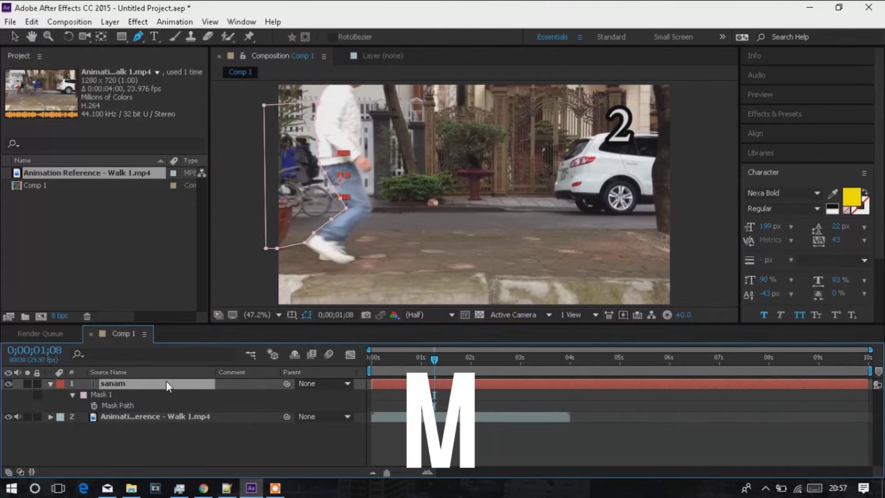
pyautogui.click(94, 405)
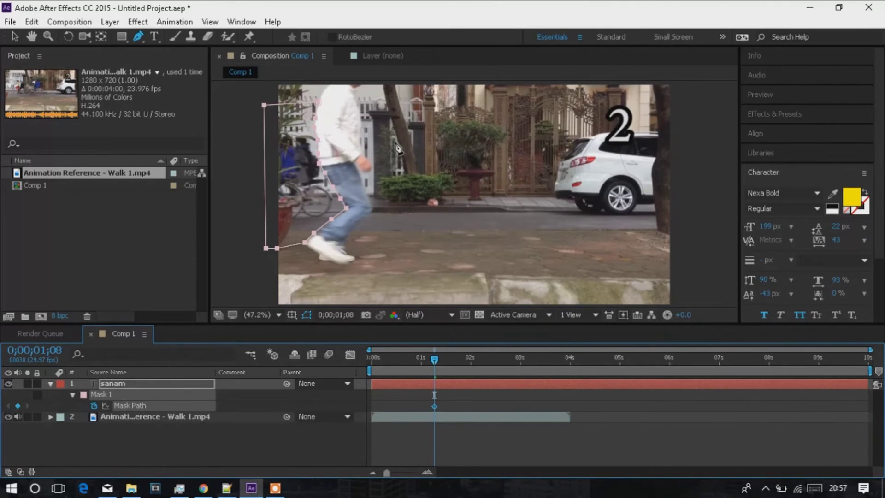
# - Over the first few frames, keyframe the mask's leg-side points moving right with the walker
pyautogui.press('pagedown')
pyautogui.press('pagedown')
pyautogui.press('pagedown')
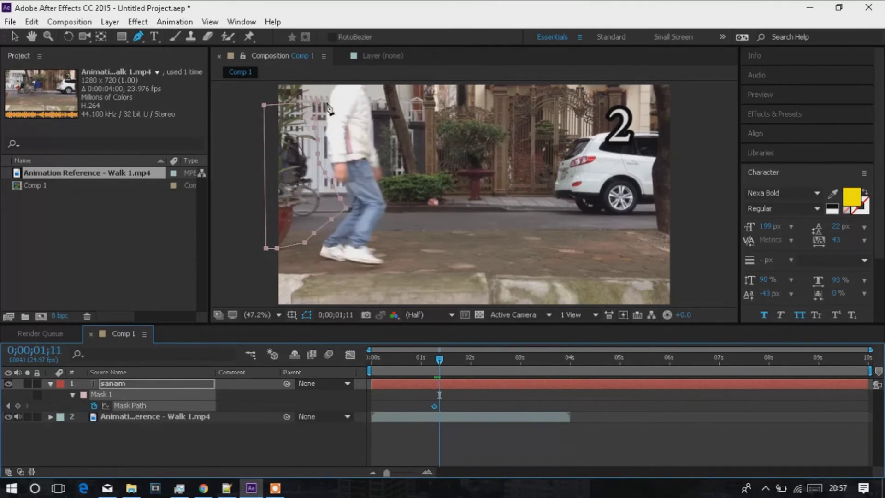
pyautogui.click(16, 38)
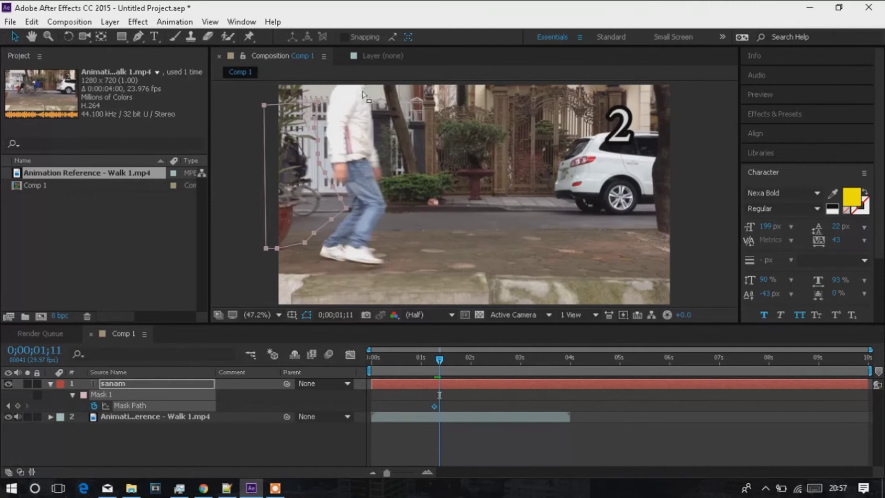
pyautogui.click(321, 174)
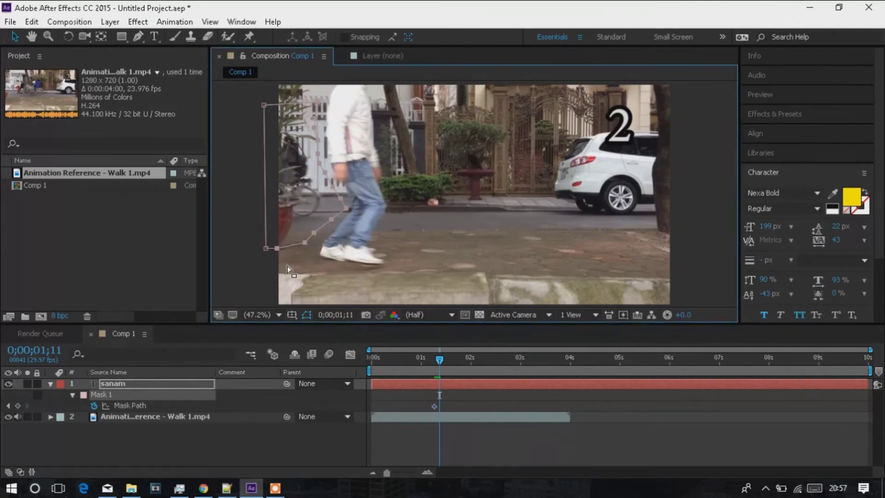
pyautogui.moveTo(348, 209); pyautogui.dragTo(357, 211)
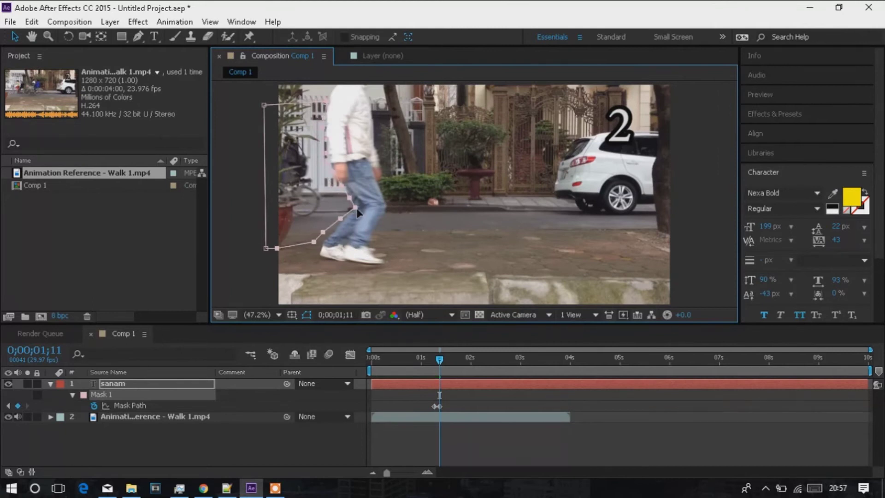
pyautogui.press('pagedown')
pyautogui.press('pagedown')
pyautogui.press('pagedown')
pyautogui.press('pagedown')
pyautogui.press('pagedown')
pyautogui.press('pagedown')
pyautogui.press('pagedown')
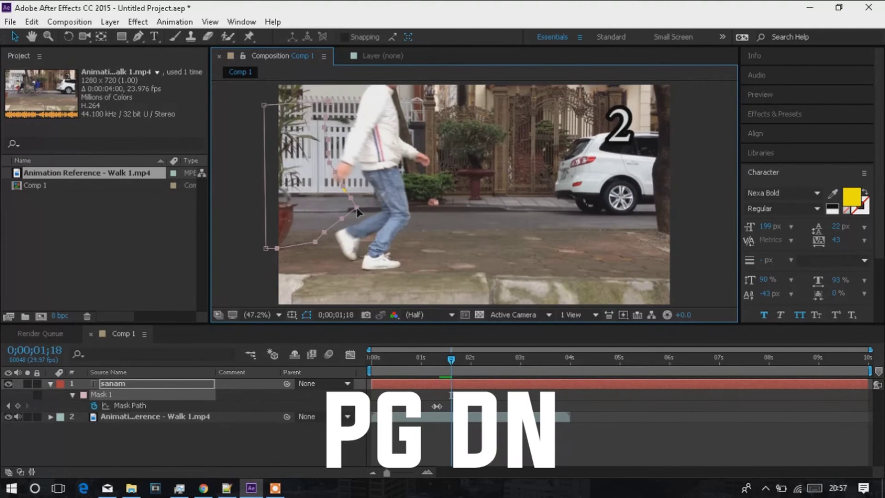
pyautogui.moveTo(356, 209); pyautogui.dragTo(384, 211)
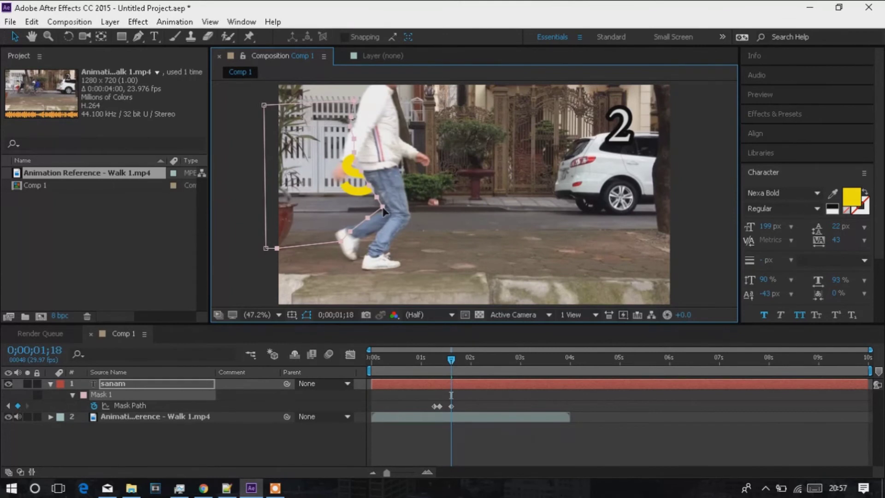
pyautogui.press('pagedown')
pyautogui.press('pagedown')
pyautogui.press('pagedown')
pyautogui.press('pagedown')
pyautogui.press('pagedown')
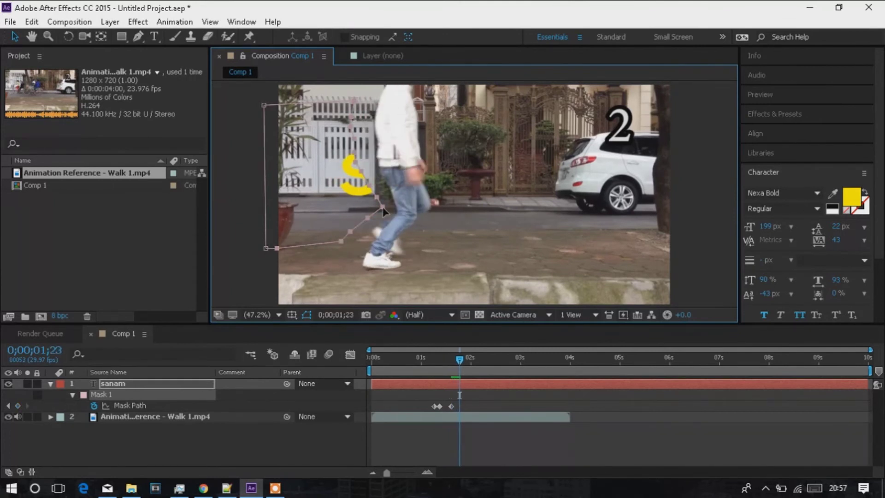
pyautogui.moveTo(384, 210); pyautogui.dragTo(399, 208)
# - Keep keyframing the mask edge rightward past 0;00;02;04 until SANAM is fully revealed
pyautogui.press('pagedown')
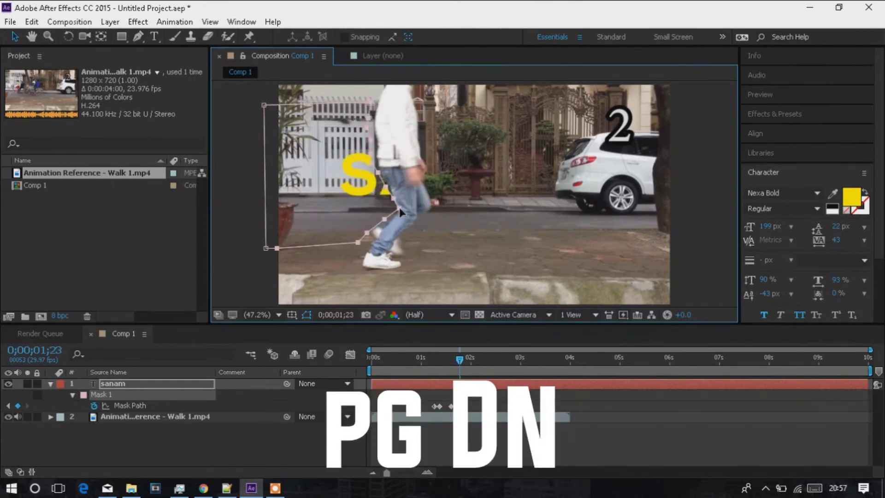
pyautogui.press('pagedown')
pyautogui.press('pagedown')
pyautogui.press('pagedown')
pyautogui.press('pagedown')
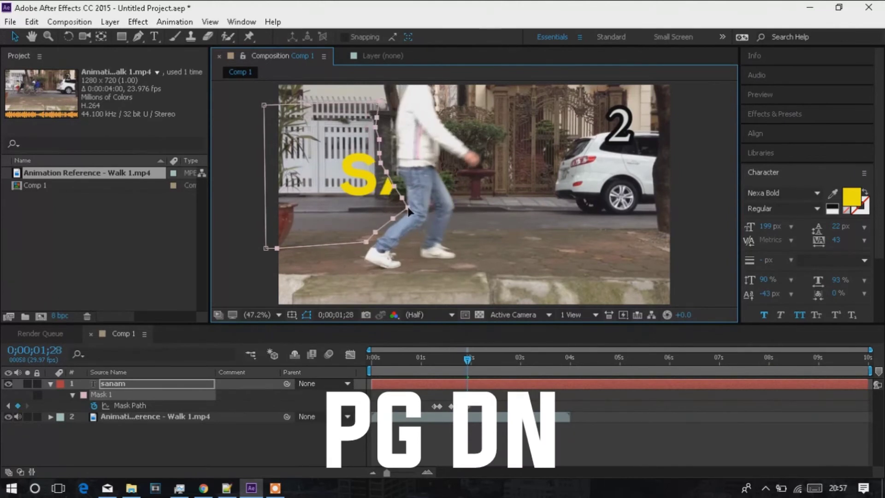
pyautogui.moveTo(399, 208); pyautogui.dragTo(418, 212)
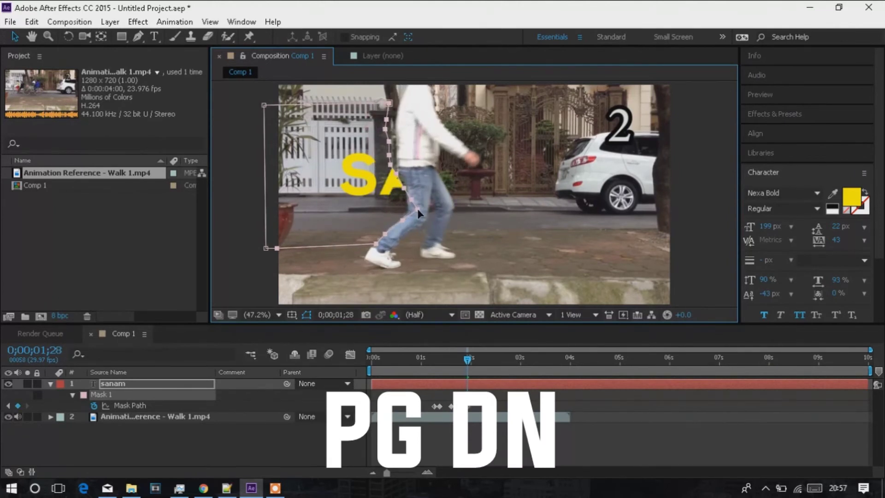
pyautogui.press('pagedown')
pyautogui.press('pagedown')
pyautogui.press('pagedown')
pyautogui.press('pagedown')
pyautogui.press('pagedown')
pyautogui.press('pagedown')
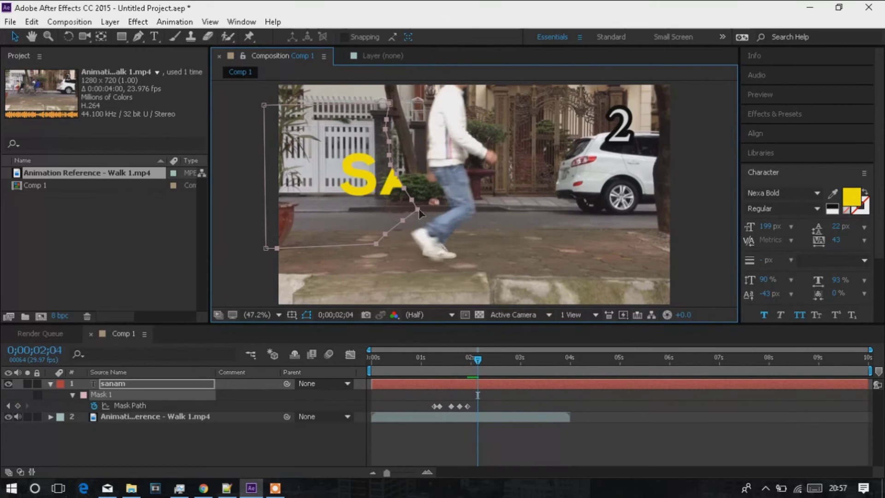
pyautogui.moveTo(418, 208); pyautogui.dragTo(454, 207)
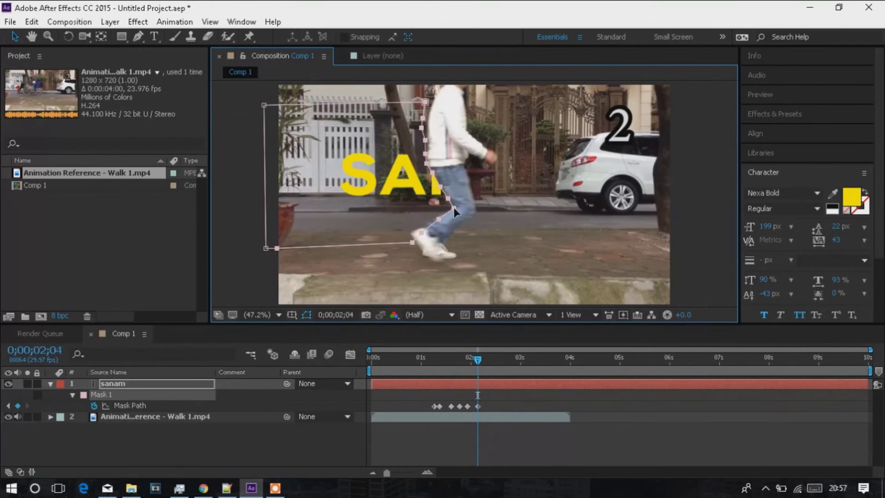
pyautogui.press('pagedown')
pyautogui.press('pagedown')
pyautogui.press('pagedown')
pyautogui.press('pagedown')
pyautogui.press('pagedown')
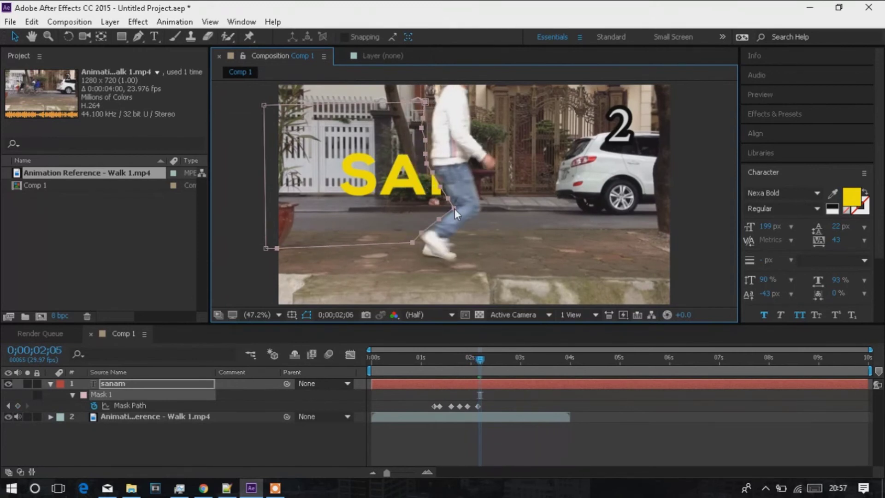
pyautogui.moveTo(454, 207); pyautogui.dragTo(629, 211)
pyautogui.press('pagedown')
pyautogui.press('pagedown')
pyautogui.press('pagedown')
pyautogui.press('pagedown')
pyautogui.press('pagedown')
pyautogui.press('pagedown')
pyautogui.press('pagedown')
pyautogui.press('pagedown')
pyautogui.press('pagedown')
pyautogui.press('pagedown')
pyautogui.press('pagedown')
pyautogui.press('pagedown')
pyautogui.press('pagedown')
pyautogui.press('pagedown')
pyautogui.press('pagedown')
pyautogui.press('pagedown')
pyautogui.press('pagedown')
pyautogui.press('pagedown')
pyautogui.press('pagedown')
pyautogui.press('pagedown')
pyautogui.press('pagedown')
pyautogui.press('pagedown')
pyautogui.press('pagedown')
pyautogui.press('pagedown')
pyautogui.press('pagedown')
pyautogui.press('pagedown')
pyautogui.press('pagedown')
pyautogui.press('pagedown')
pyautogui.press('pagedown')
pyautogui.press('pagedown')
pyautogui.press('pagedown')
pyautogui.press('pagedown')
pyautogui.press('pagedown')
pyautogui.press('pagedown')
pyautogui.press('pagedown')
pyautogui.press('pagedown')
pyautogui.press('pagedown')
pyautogui.press('pagedown')
pyautogui.press('pagedown')
pyautogui.press('pagedown')
pyautogui.press('pagedown')
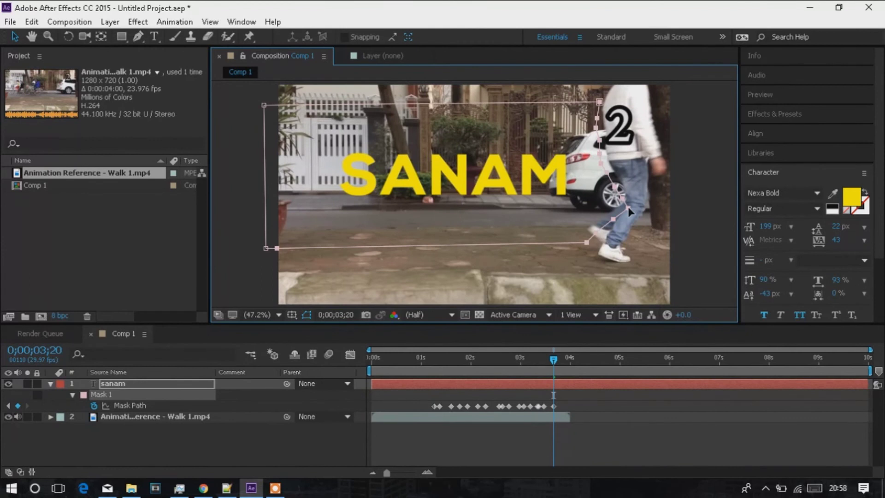
# - Preview the animation from 0;00;00;20, then close the Console and return to Comp 1
pyautogui.click(417, 418)
pyautogui.click(405, 363)
pyautogui.press('space')
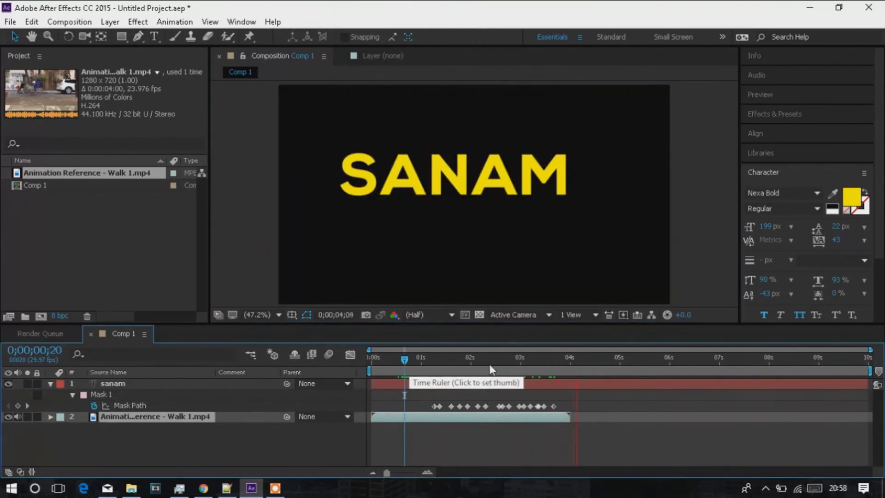
pyautogui.hotkey('ctrl', 'F12')
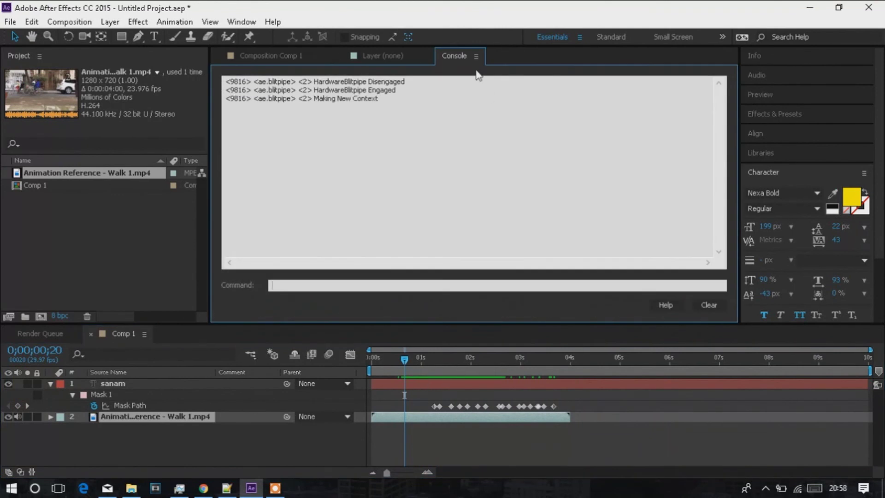
pyautogui.click(382, 55)
pyautogui.click(270, 56)
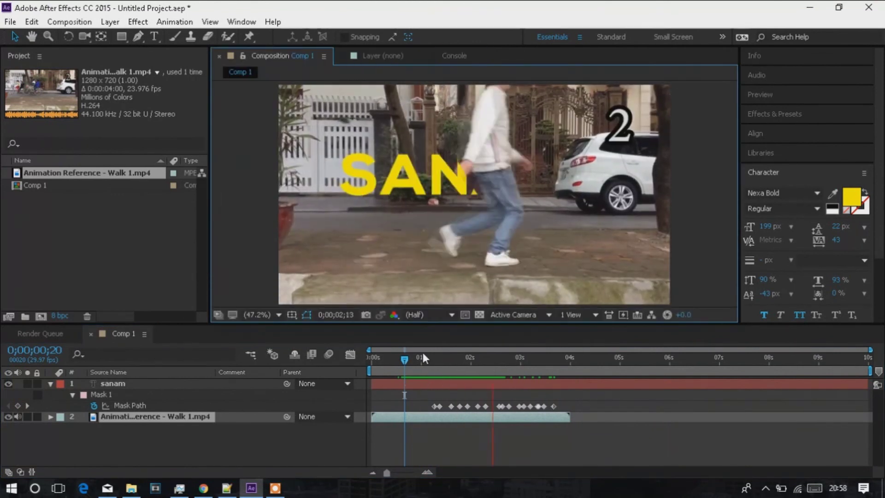